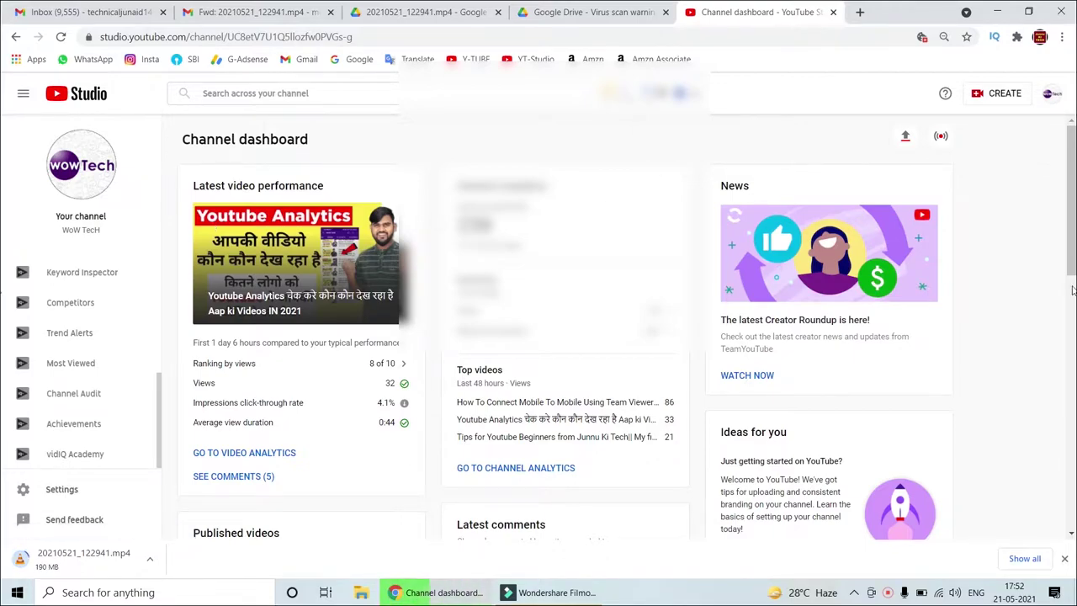
# Open the channel's upload defaults in the YouTube Studio settings.
pyautogui.scroll(-5, 1024, 316)
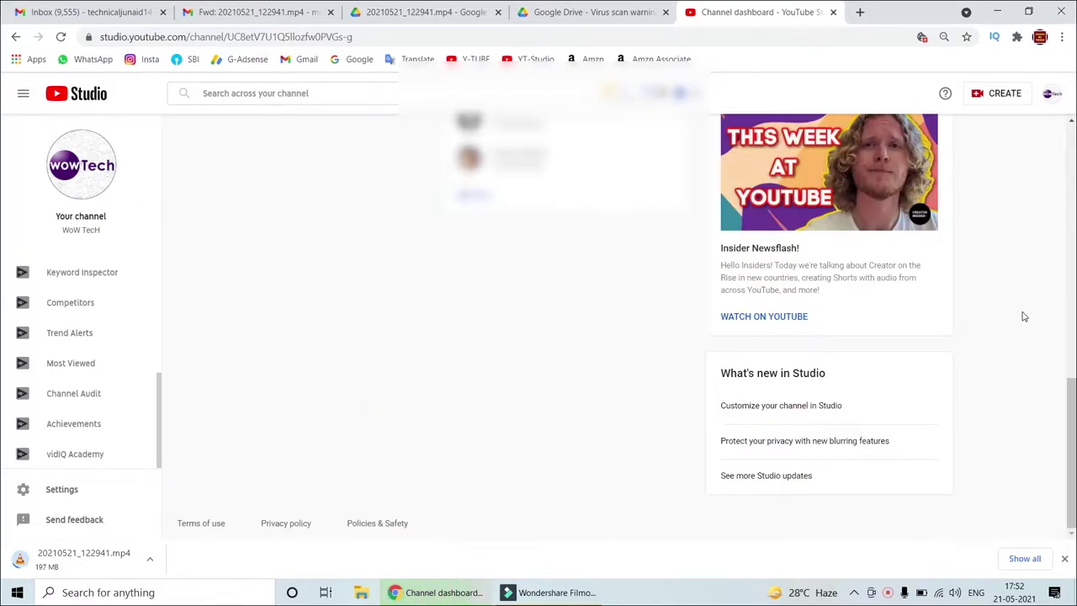
pyautogui.scroll(5, 1023, 317)
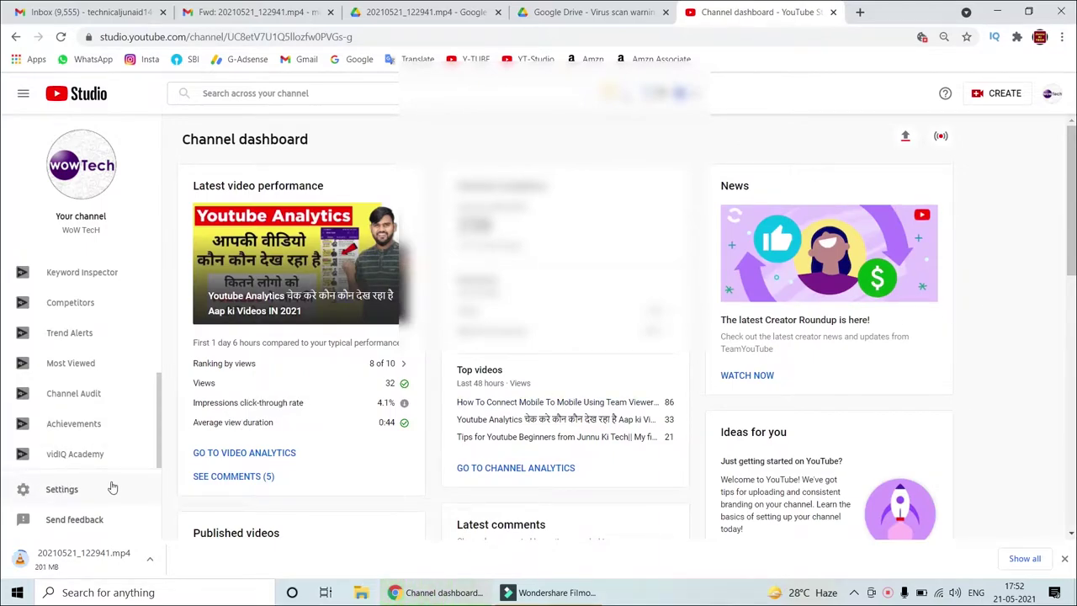
pyautogui.click(63, 489)
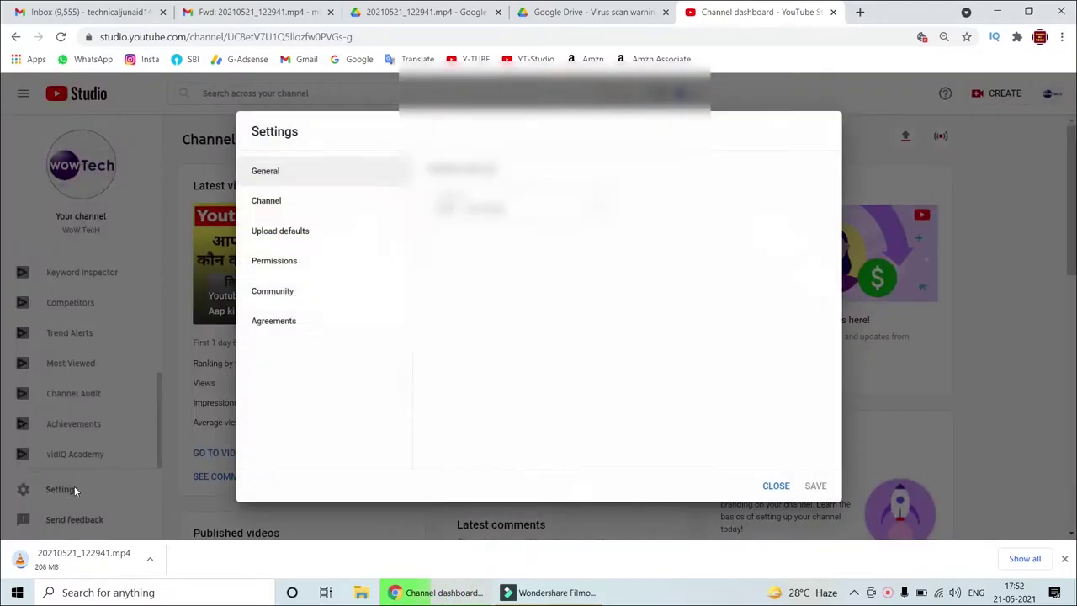
pyautogui.click(286, 238)
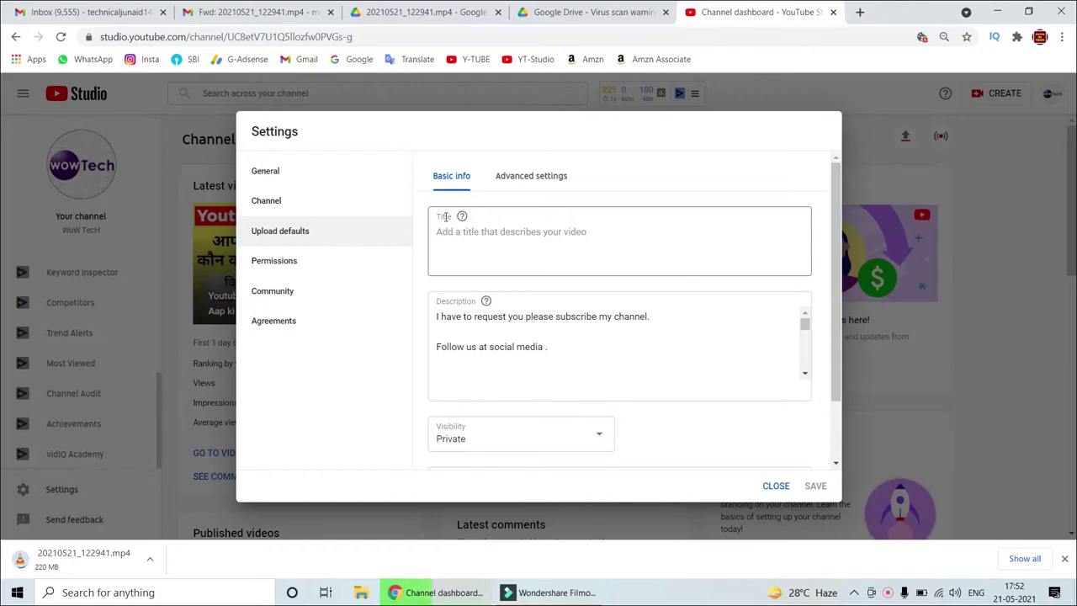
# Examine the default title field and read the default description through to its end.
pyautogui.click(473, 237)
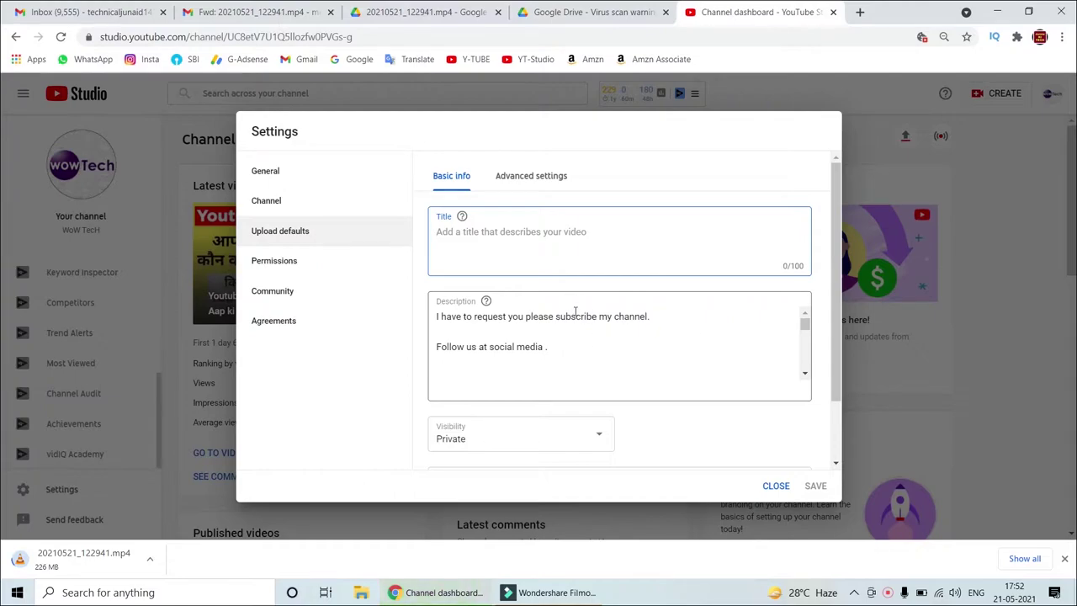
pyautogui.moveTo(805, 333)
pyautogui.mouseDown()
pyautogui.moveTo(812, 381)
pyautogui.moveTo(809, 317)
pyautogui.mouseUp()
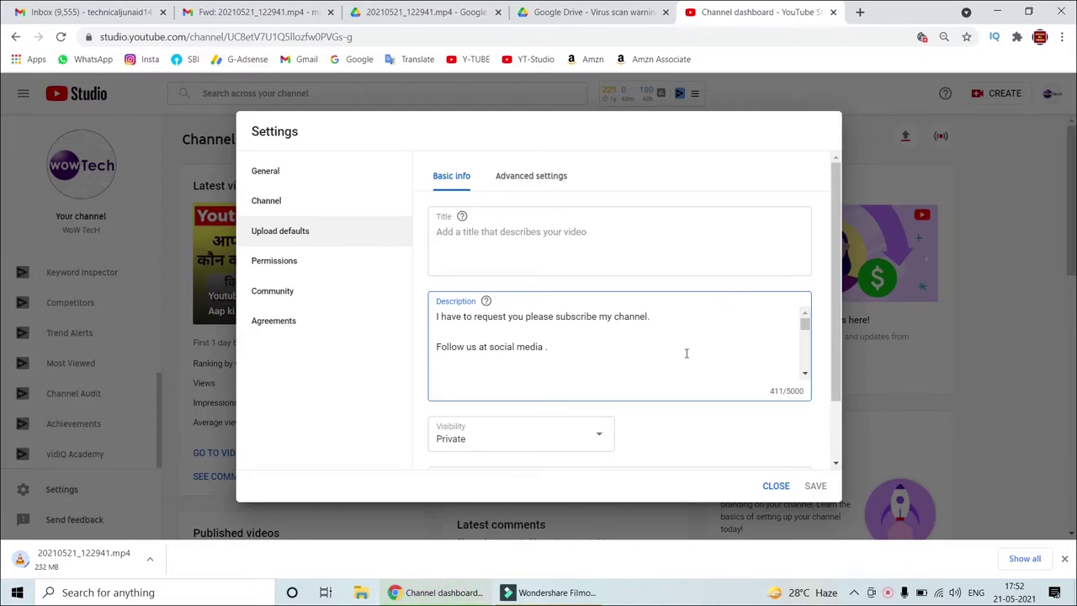
pyautogui.scroll(-3, 762, 348)
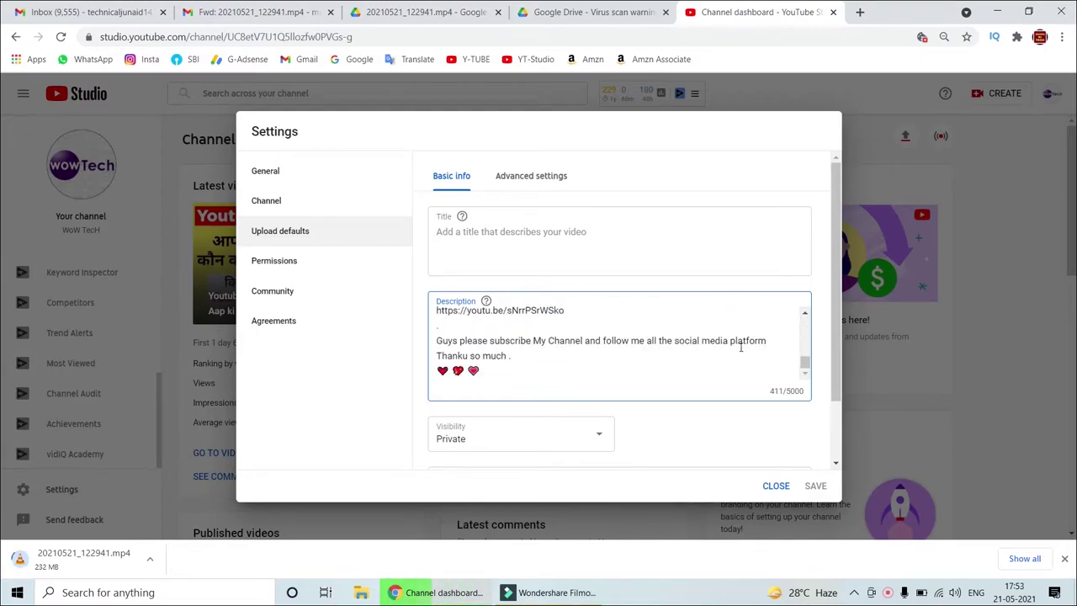
pyautogui.scroll(5, 740, 346)
pyautogui.scroll(-5, 740, 346)
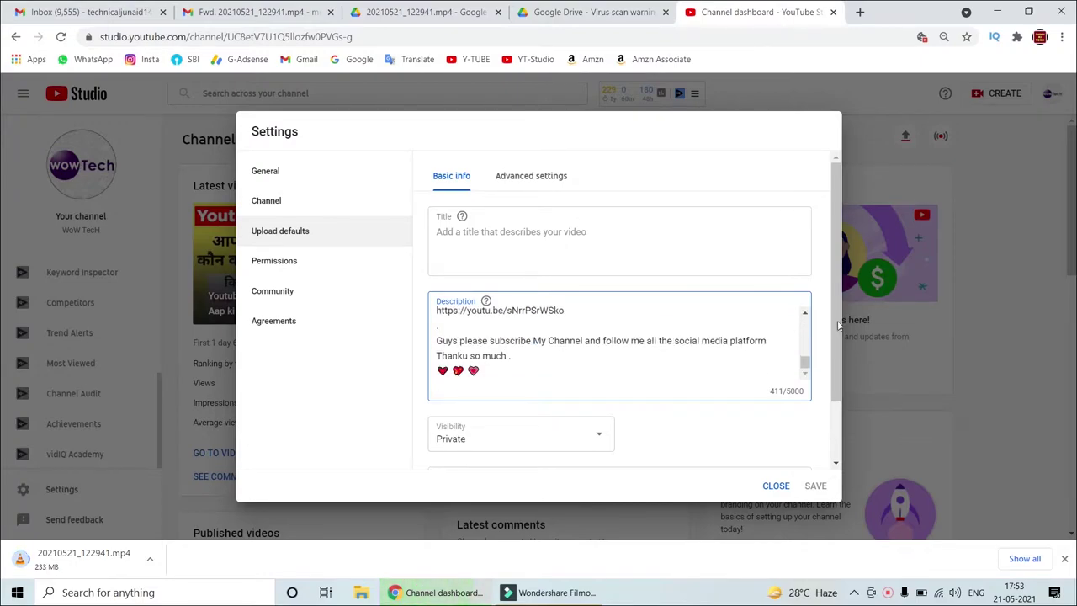
pyautogui.moveTo(808, 366); pyautogui.dragTo(809, 320)
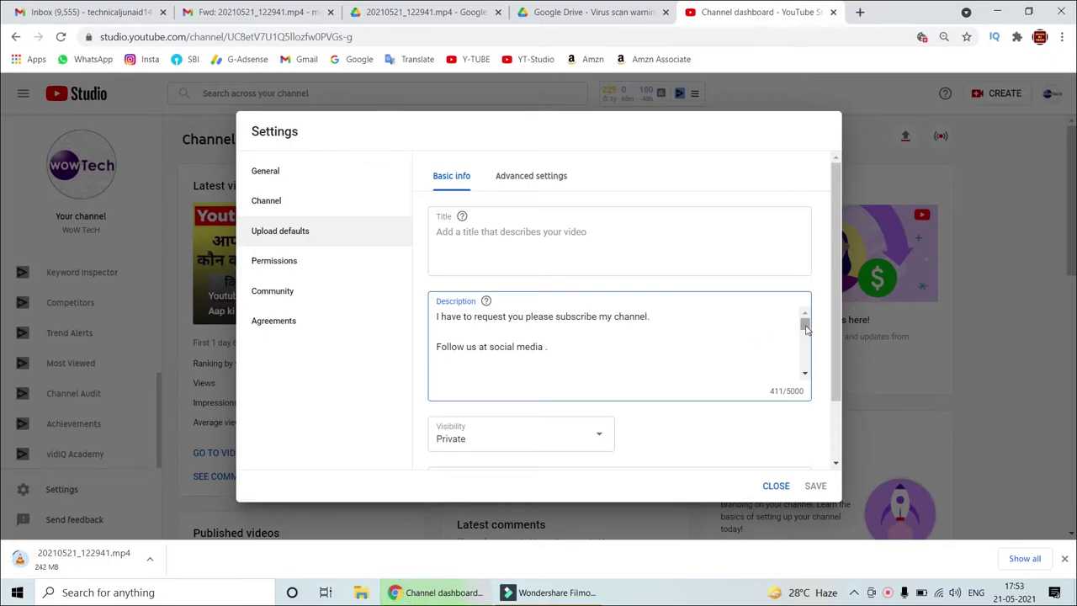
pyautogui.moveTo(804, 323); pyautogui.dragTo(808, 391)
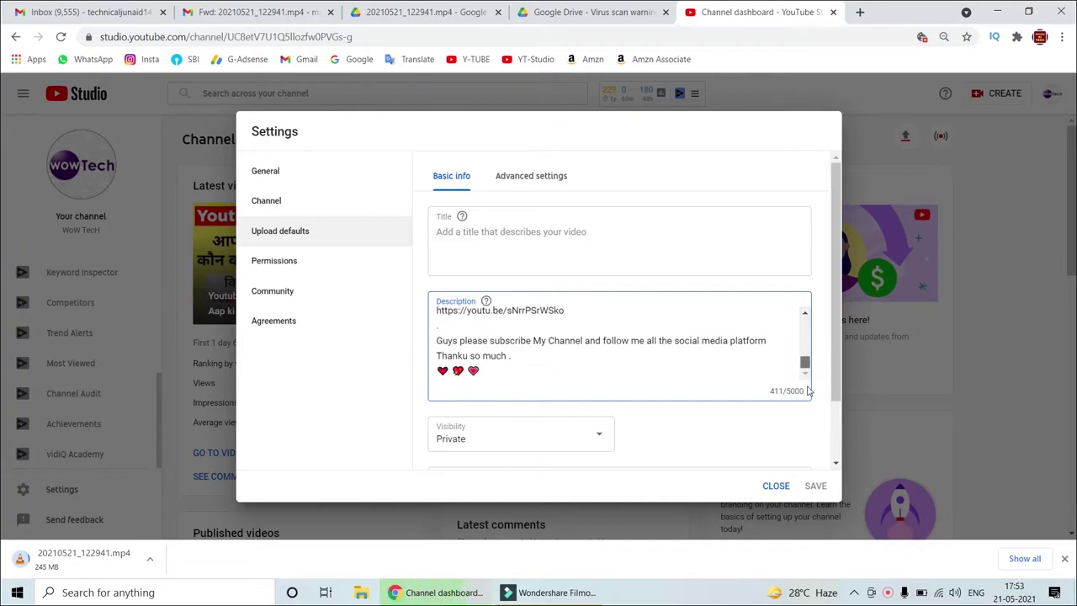
pyautogui.moveTo(837, 353); pyautogui.dragTo(845, 406)
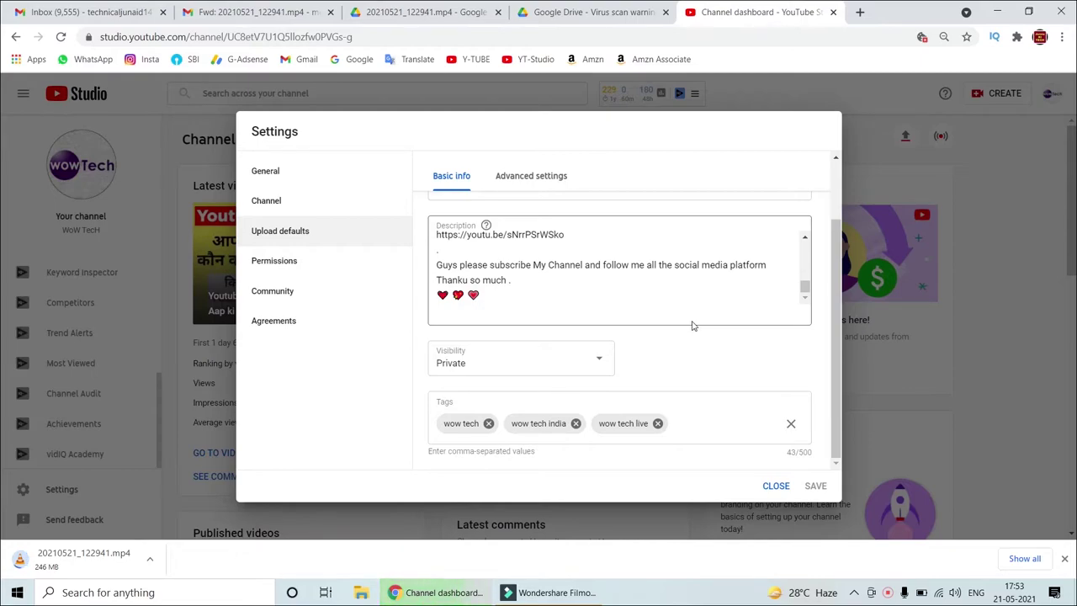
# Set the default video visibility to Private and start editing the default tags.
pyautogui.click(600, 357)
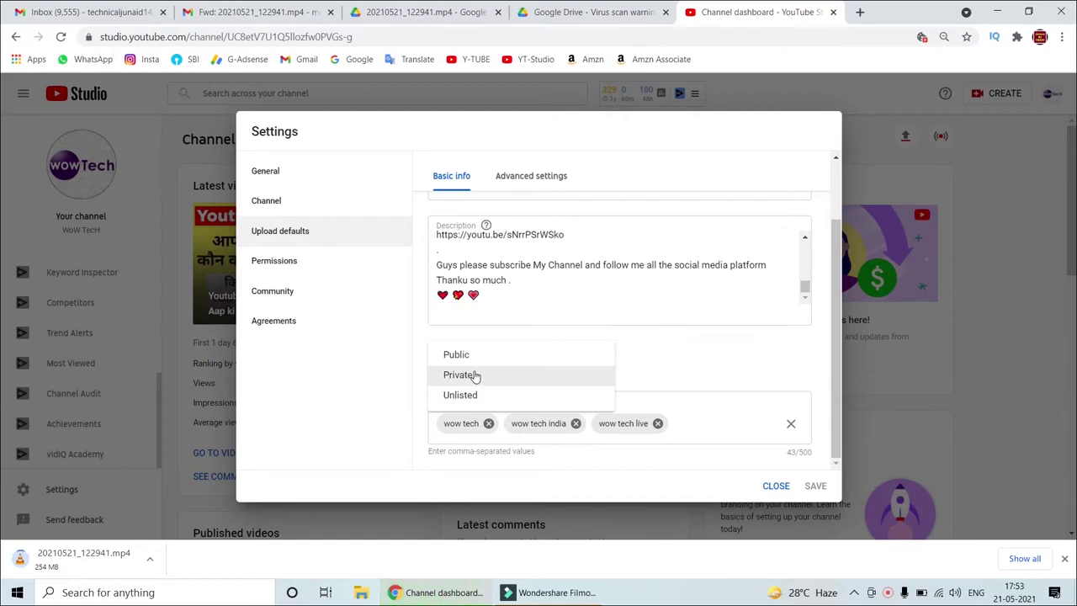
pyautogui.click(474, 376)
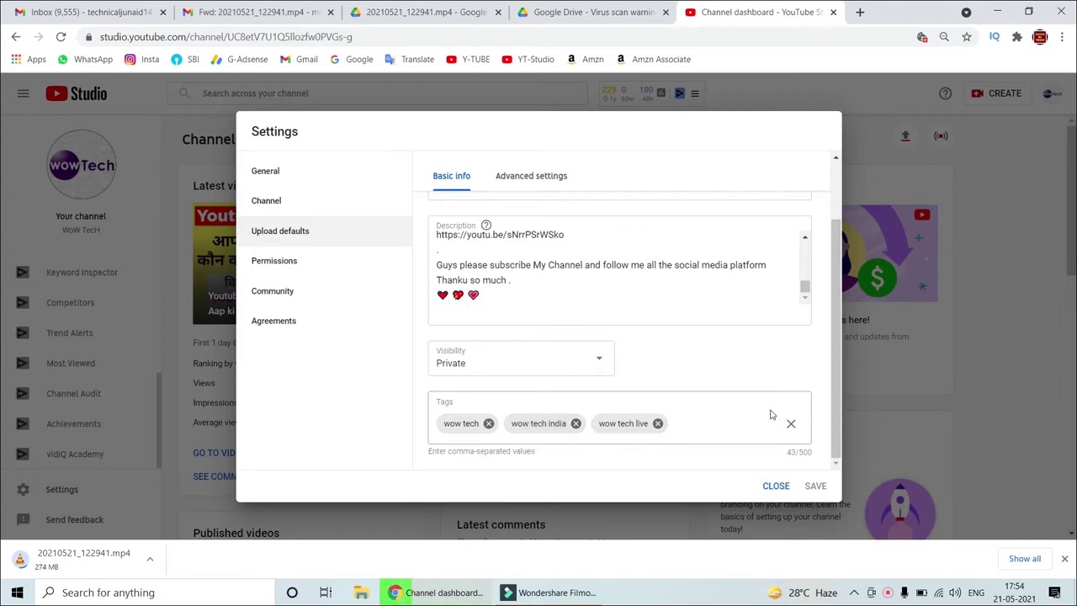
pyautogui.click(713, 424)
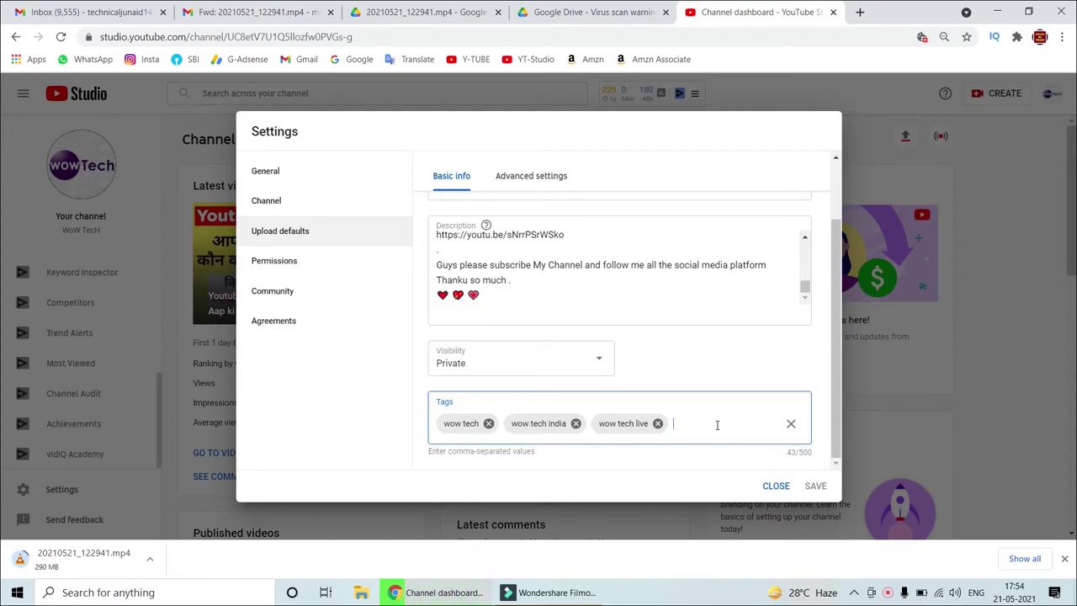
# Set the default license to Creative Commons - Attribution in the advanced upload defaults.
pyautogui.scroll(2, 716, 424)
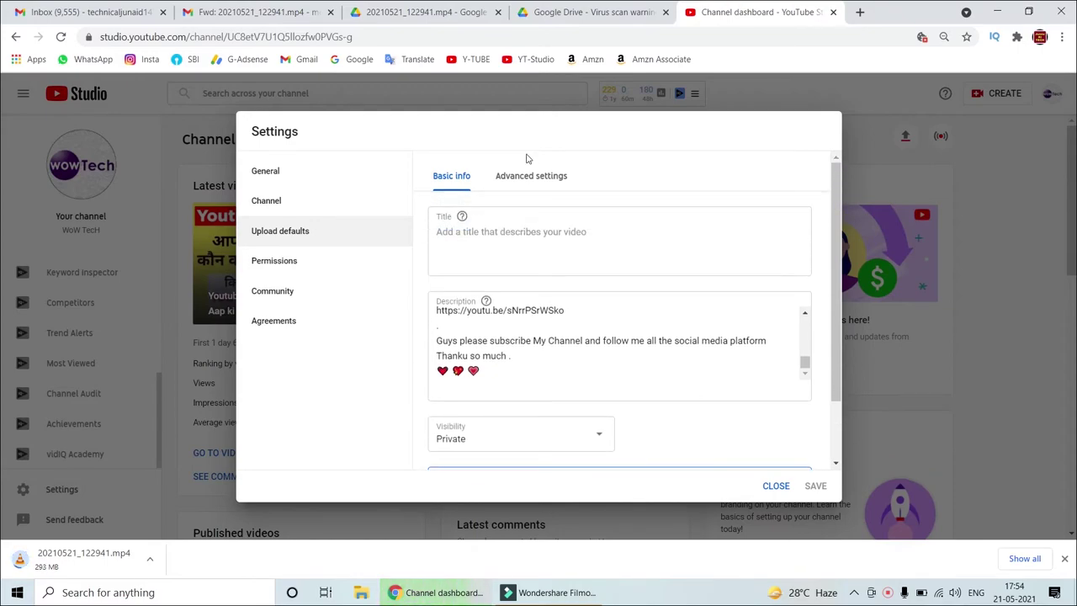
pyautogui.click(539, 184)
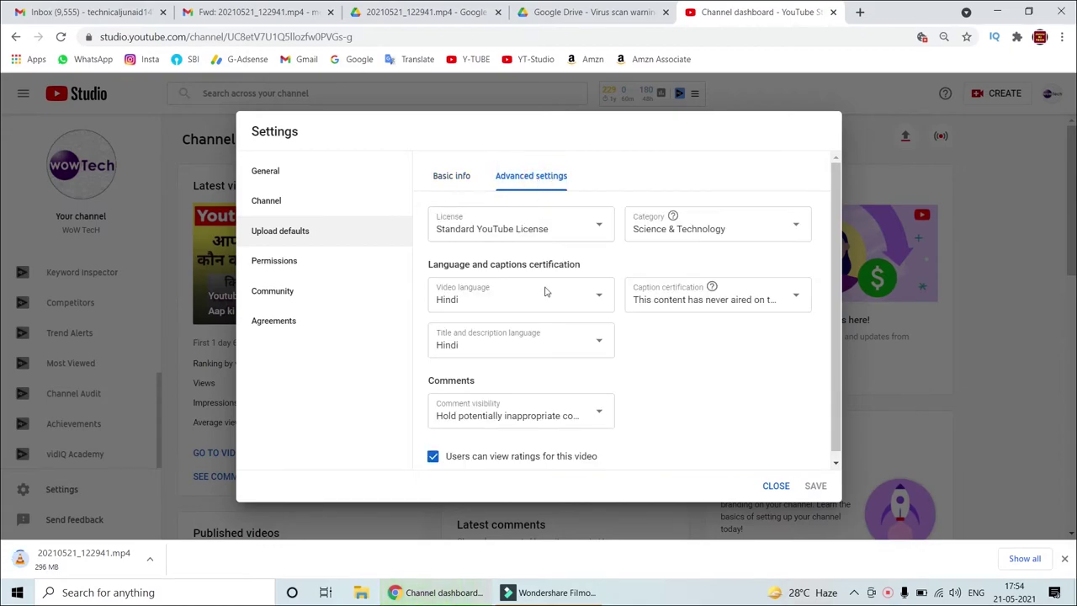
pyautogui.click(601, 227)
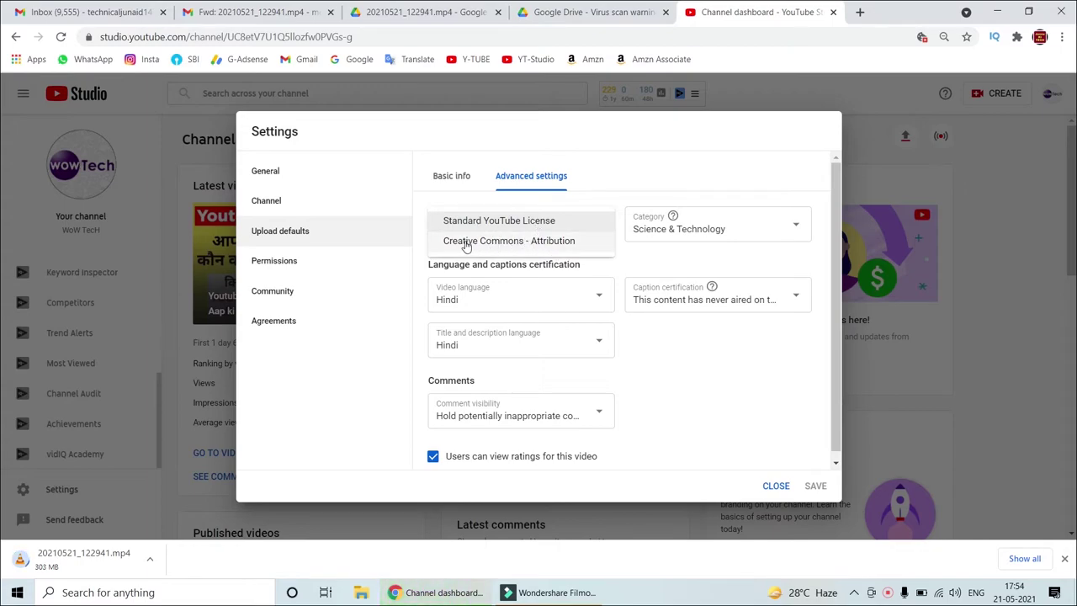
pyautogui.click(582, 244)
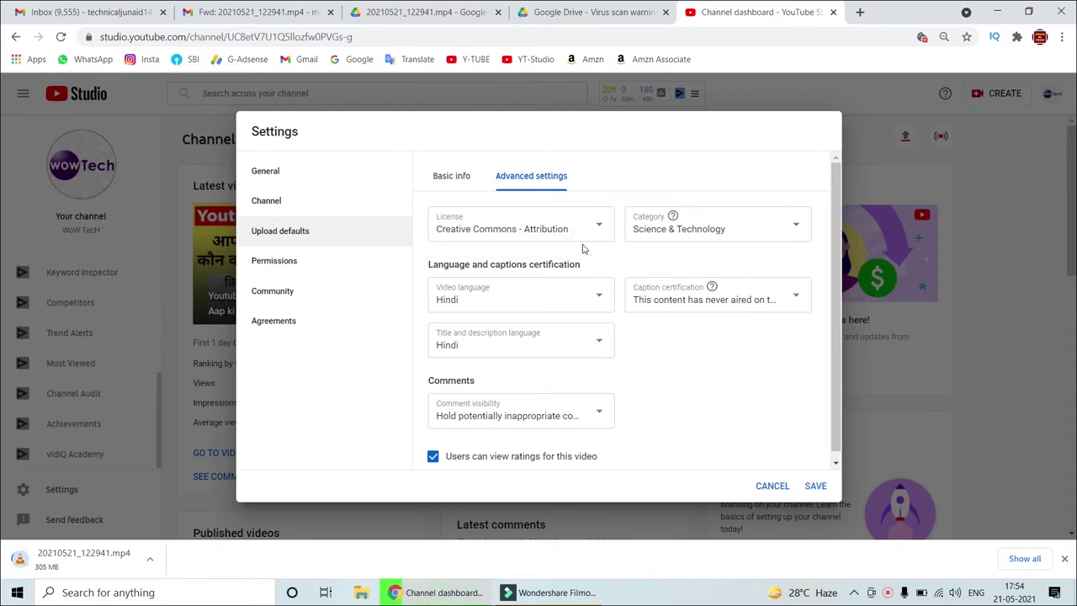
# Set the default video language to Hindi.
pyautogui.doubleClick(597, 300)
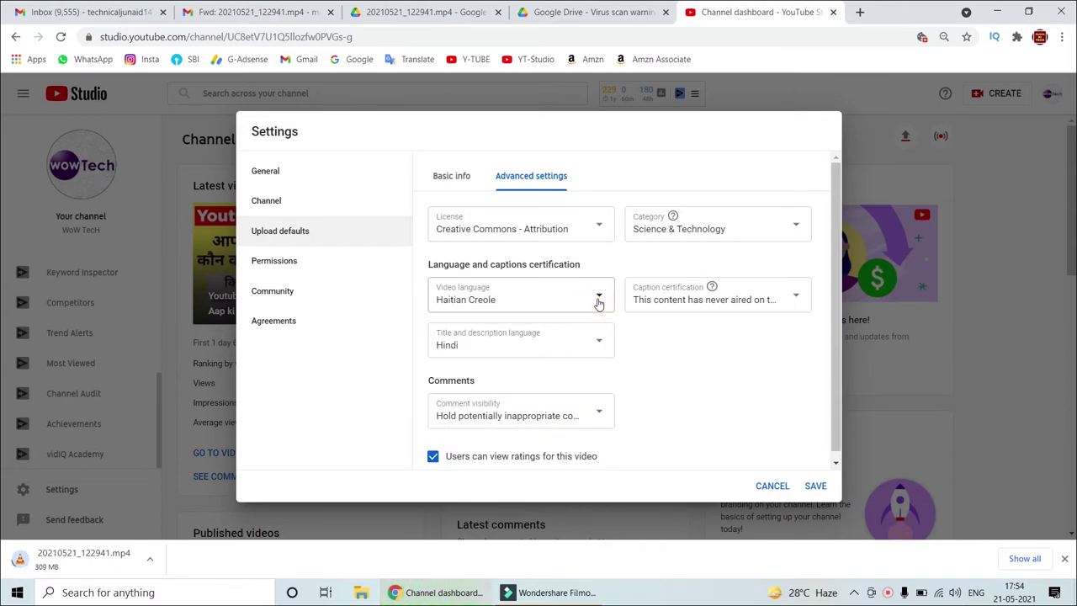
pyautogui.click(597, 300)
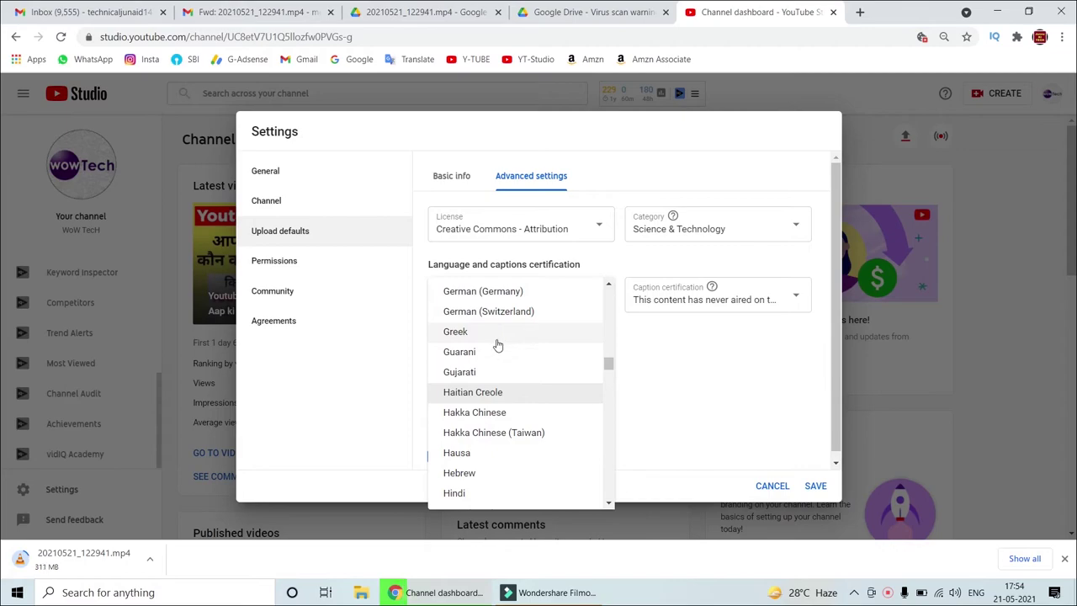
pyautogui.moveTo(608, 364)
pyautogui.mouseDown()
pyautogui.moveTo(608, 440)
pyautogui.moveTo(608, 360)
pyautogui.mouseUp()
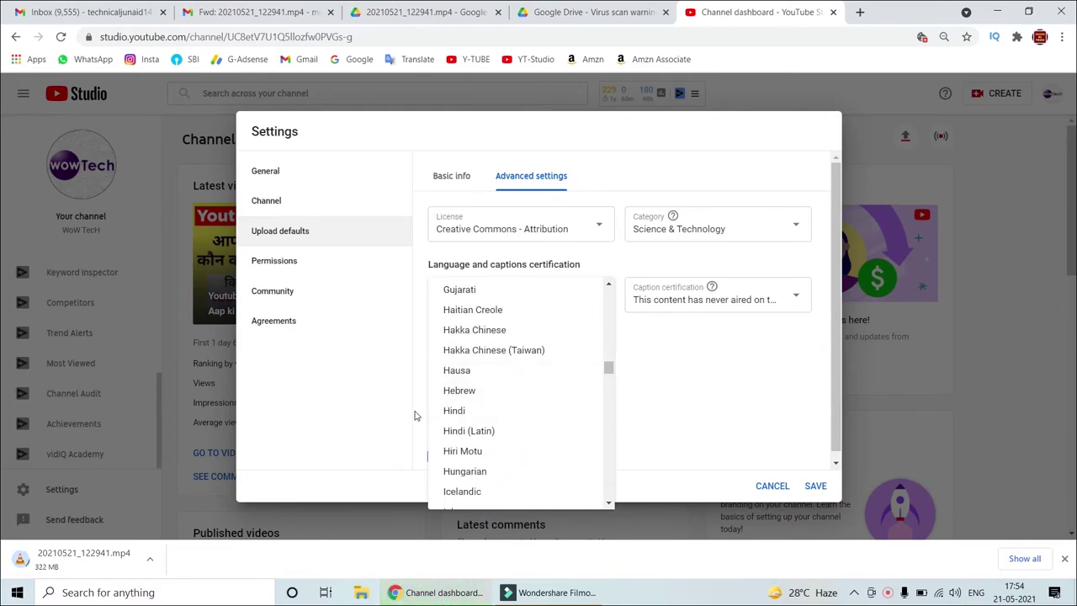
pyautogui.click(455, 410)
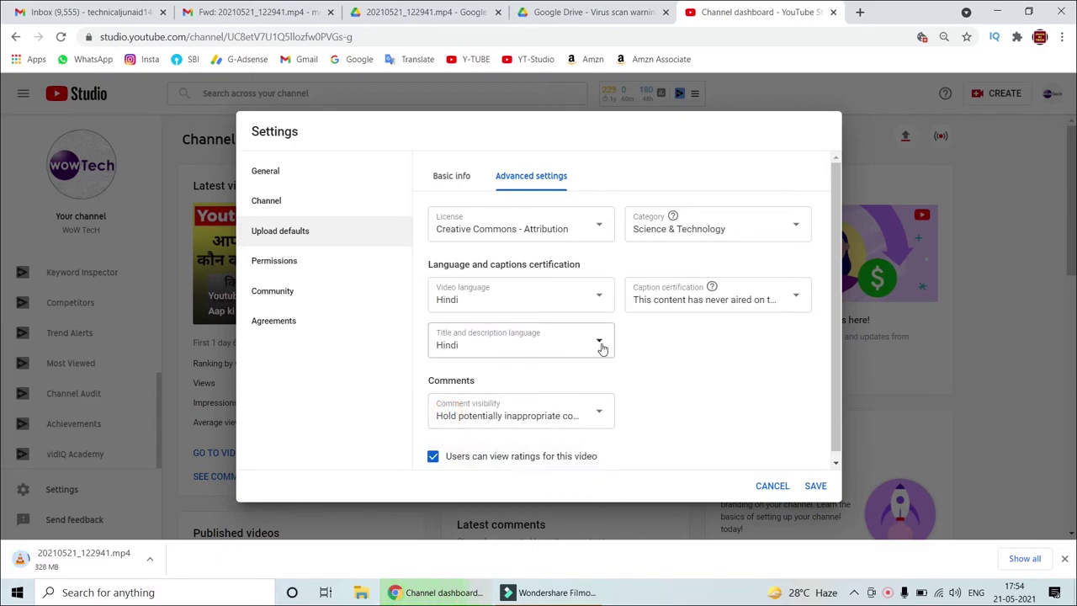
# Set the default comment visibility to Allow all comments.
pyautogui.click(602, 413)
pyautogui.click(603, 409)
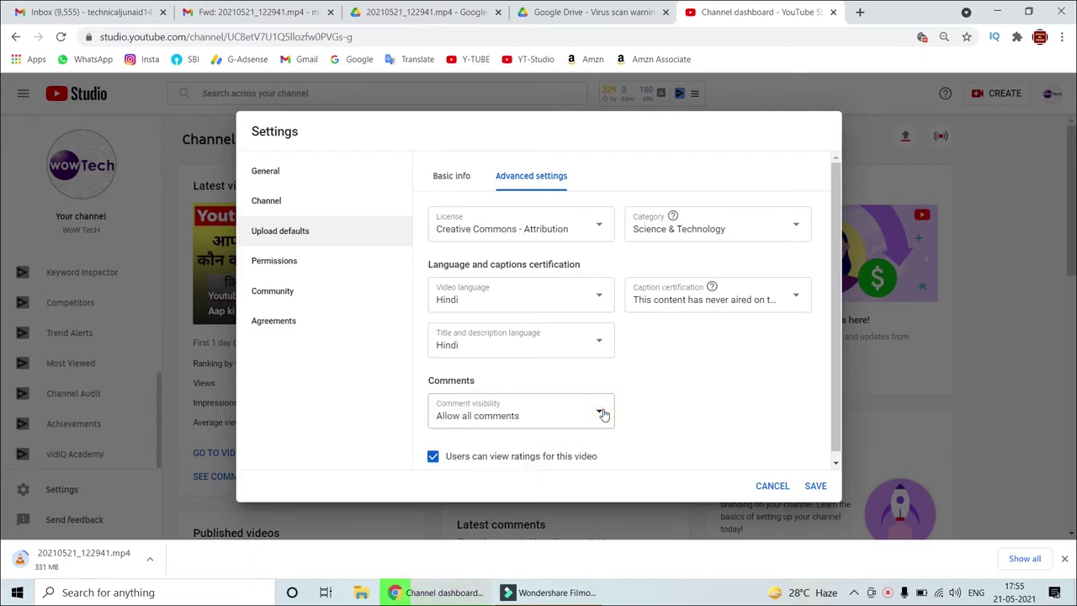
pyautogui.click(602, 413)
pyautogui.click(716, 358)
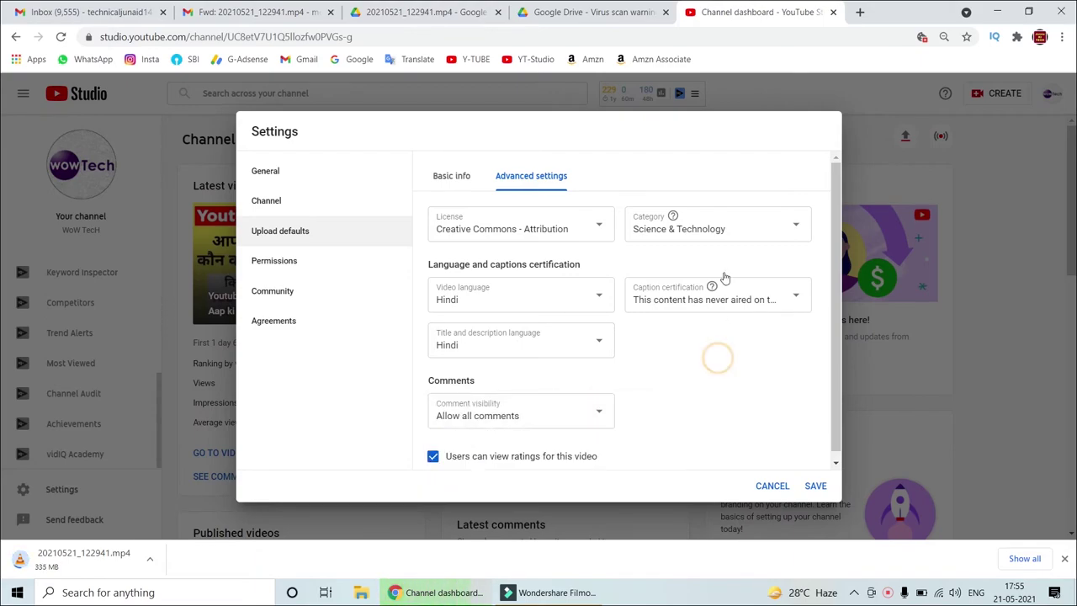
# Set the default video category to Science & Technology.
pyautogui.click(795, 226)
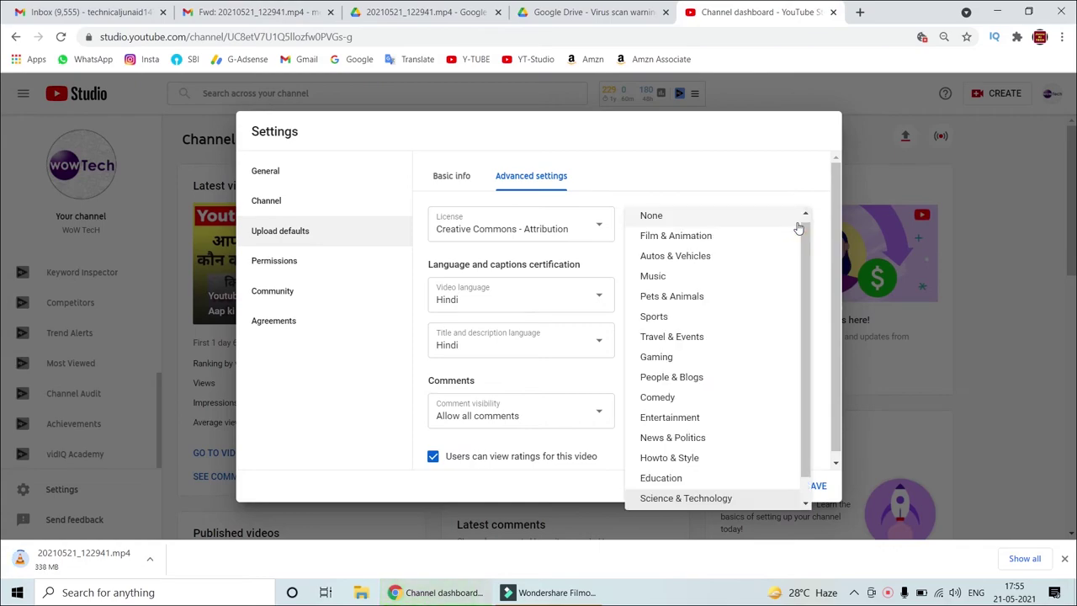
pyautogui.click(797, 227)
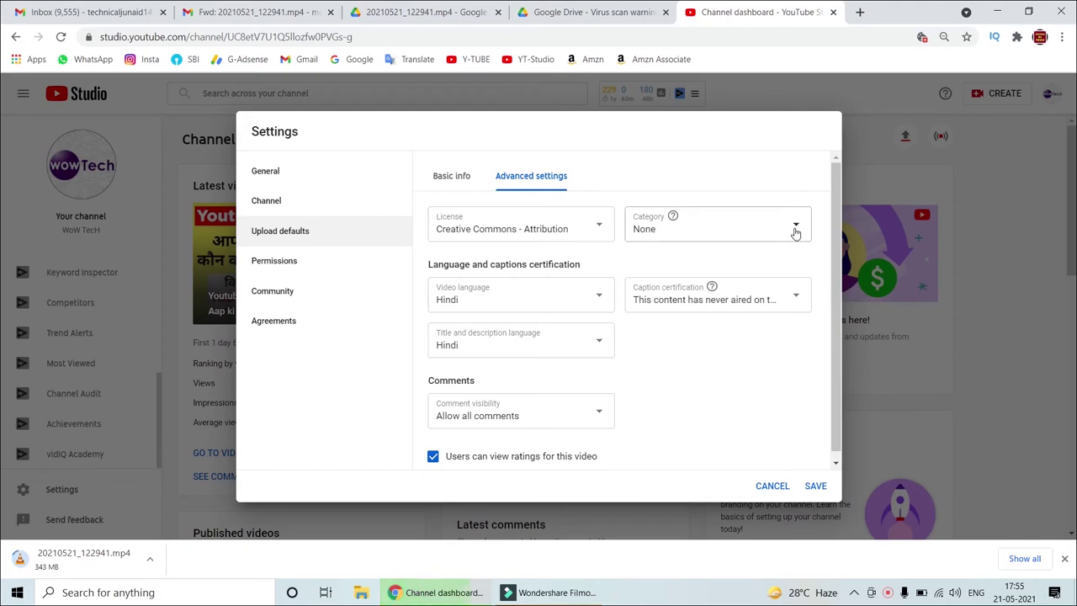
pyautogui.click(795, 230)
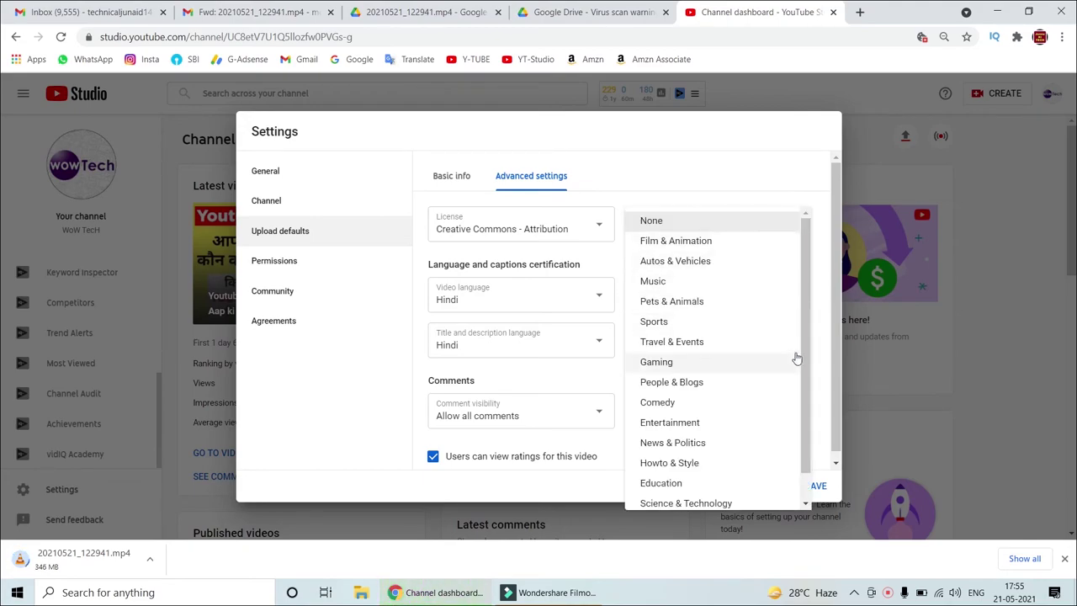
pyautogui.scroll(-1, 801, 362)
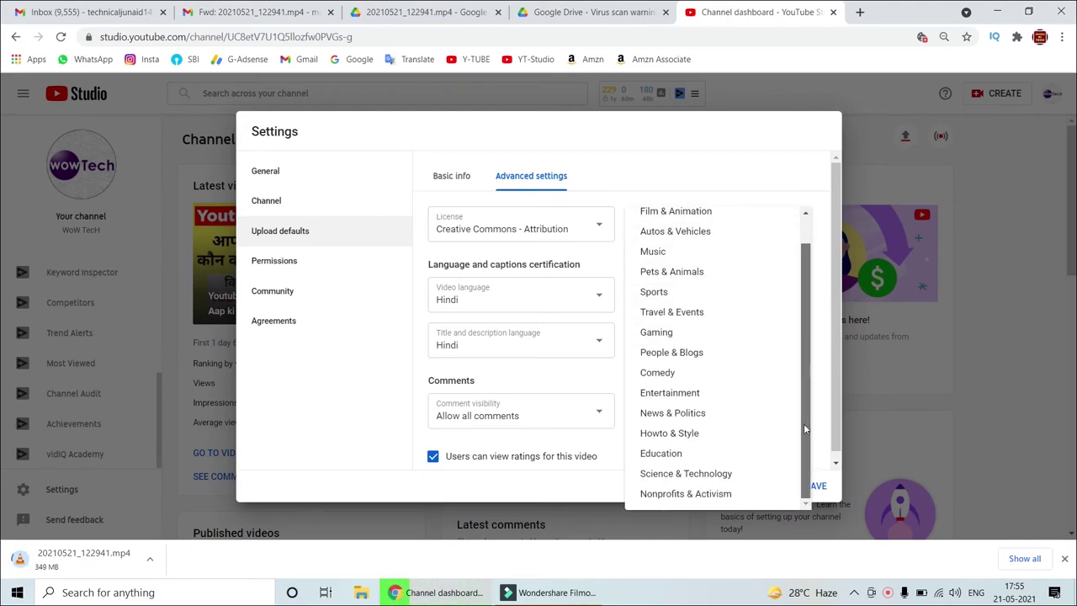
pyautogui.click(697, 474)
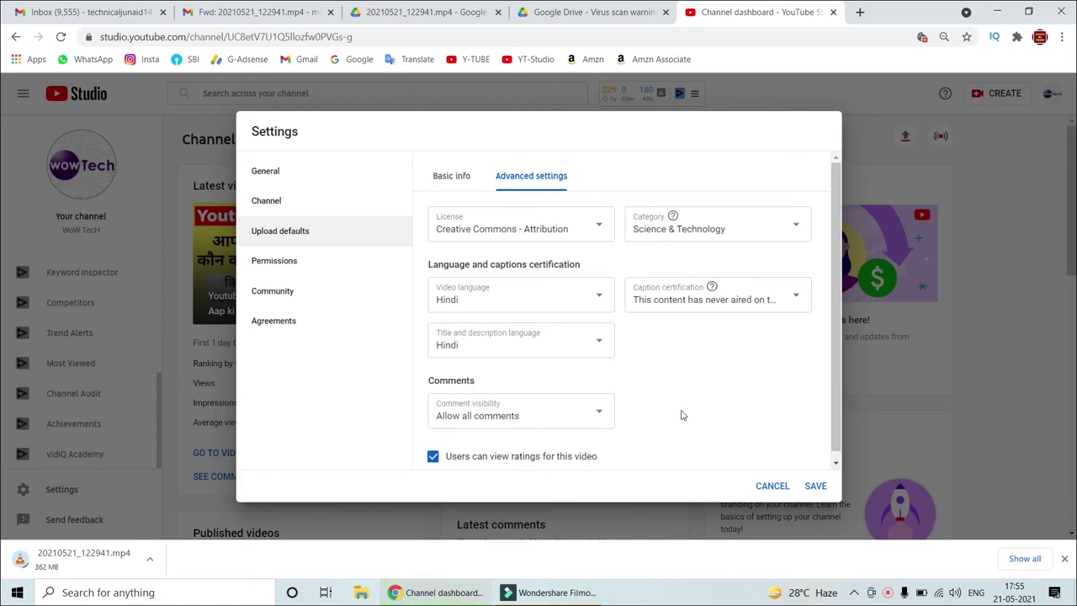
# Return to the basic upload defaults and review the title, description, visibility and tags.
pyautogui.click(452, 175)
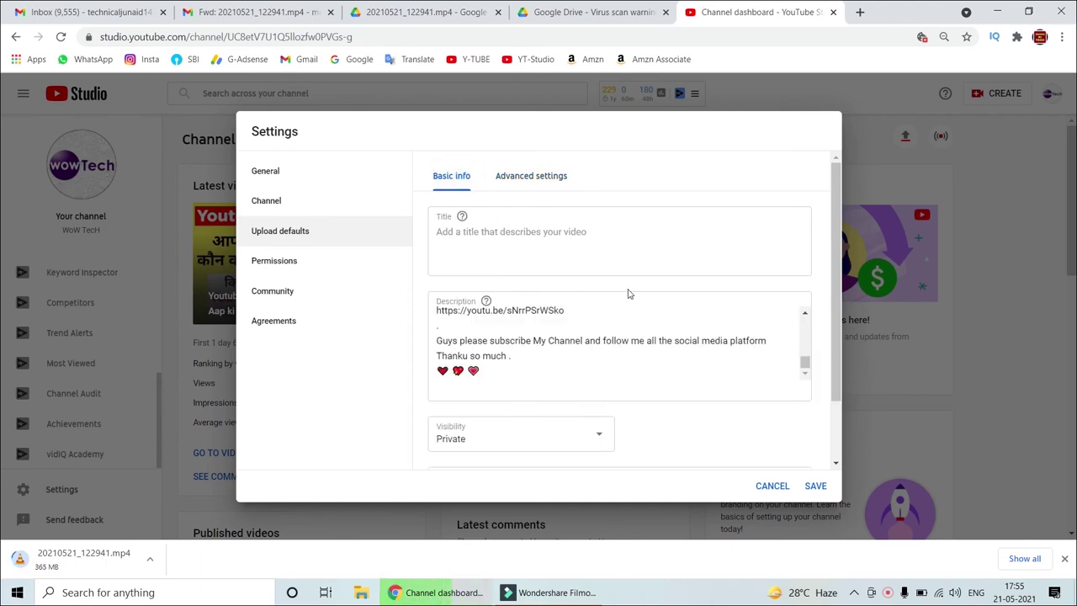
pyautogui.scroll(-2, 631, 292)
pyautogui.scroll(2, 632, 291)
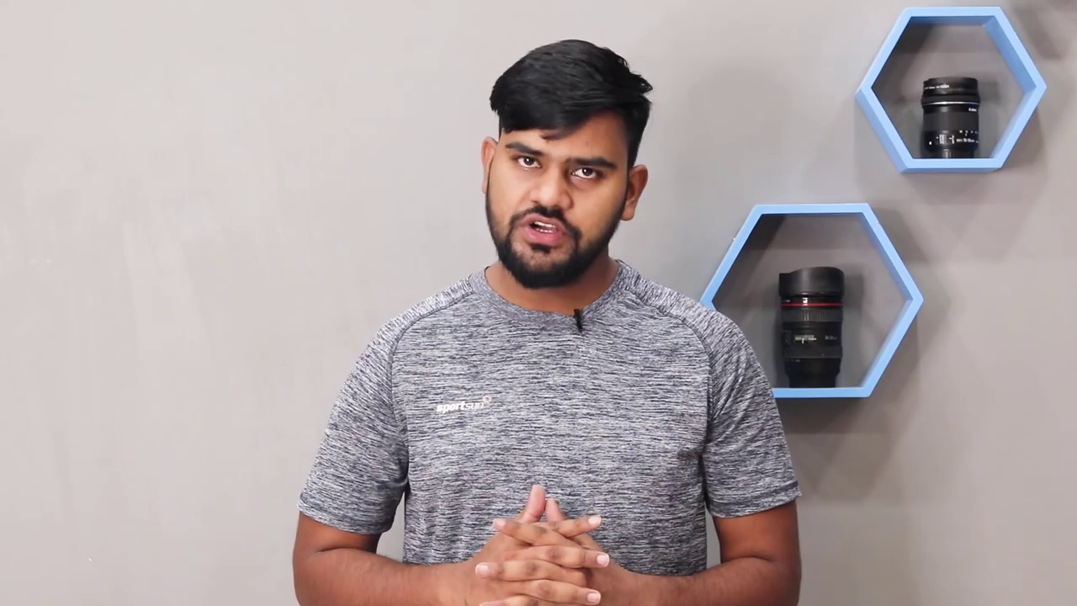